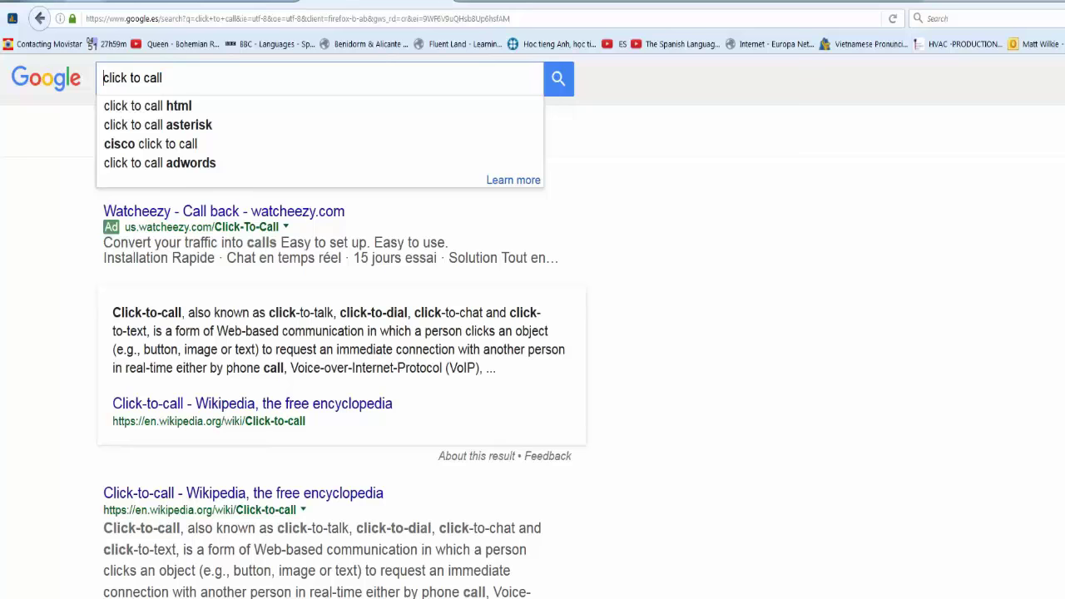
Step: Search Google for 'skype click to call', correcting the misspelt 'skye'
text(skye)
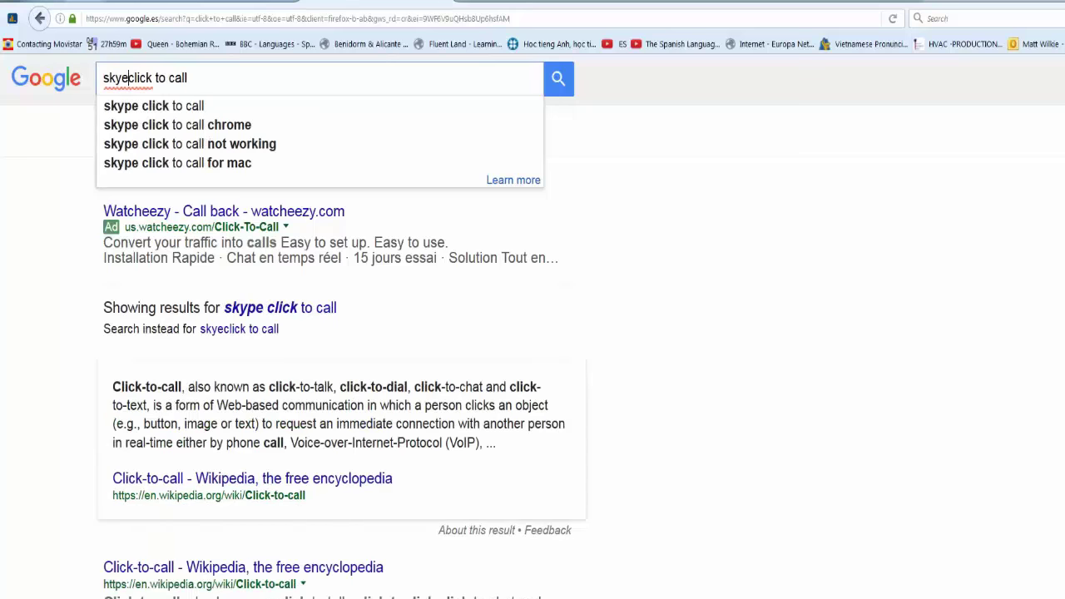
key(BackSpace)
text(pe)
key(Return)
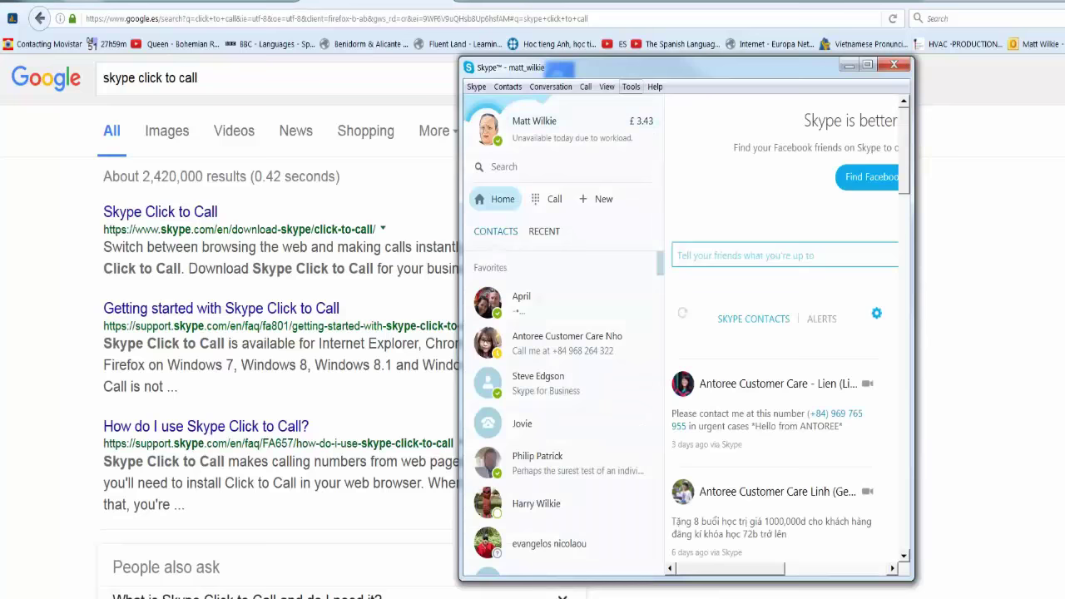
Step: Save Skype's options with callto: and tel: web links set to call through Skype
click(630, 87)
click(655, 144)
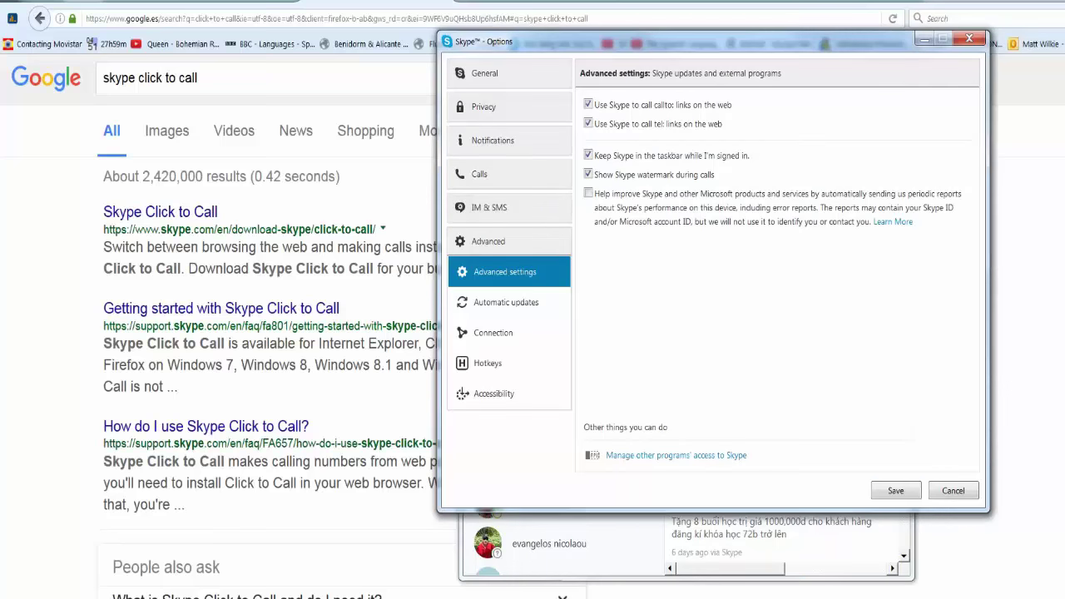
key(Return)
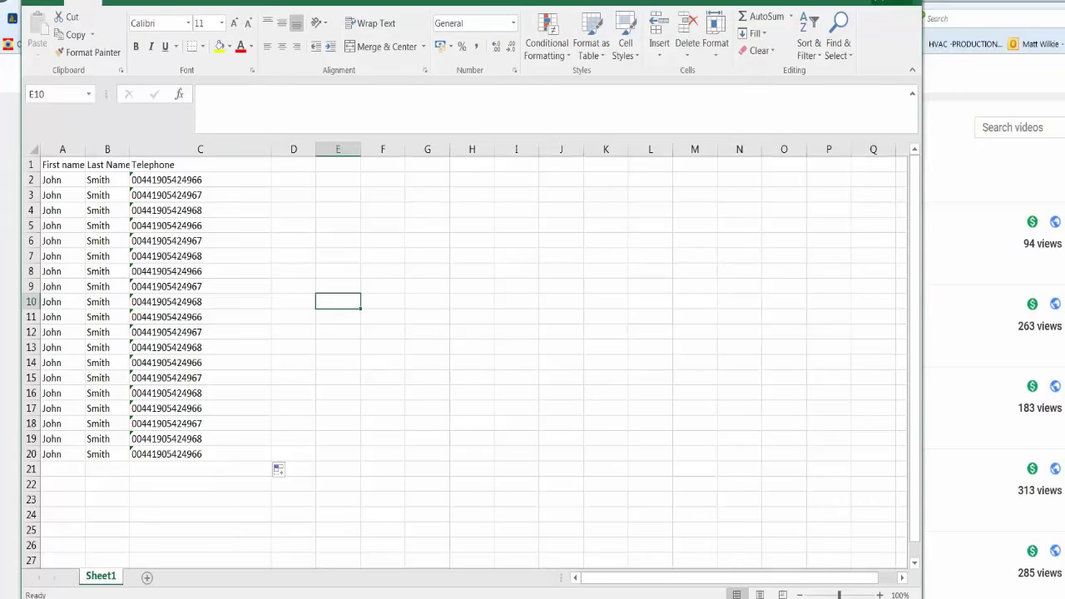
click(200, 240)
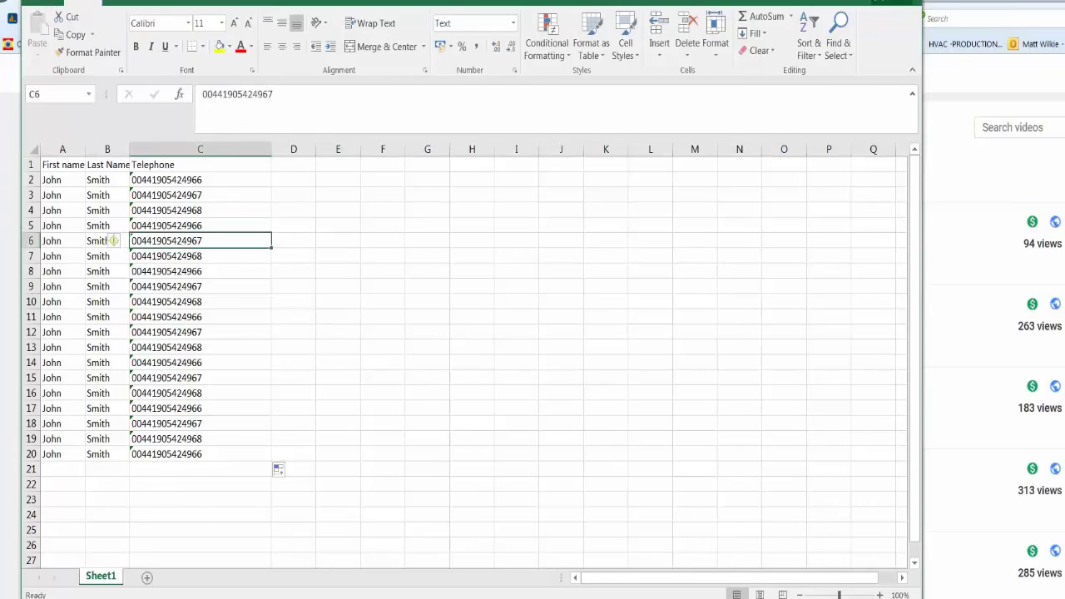
click(200, 180)
key(Down)
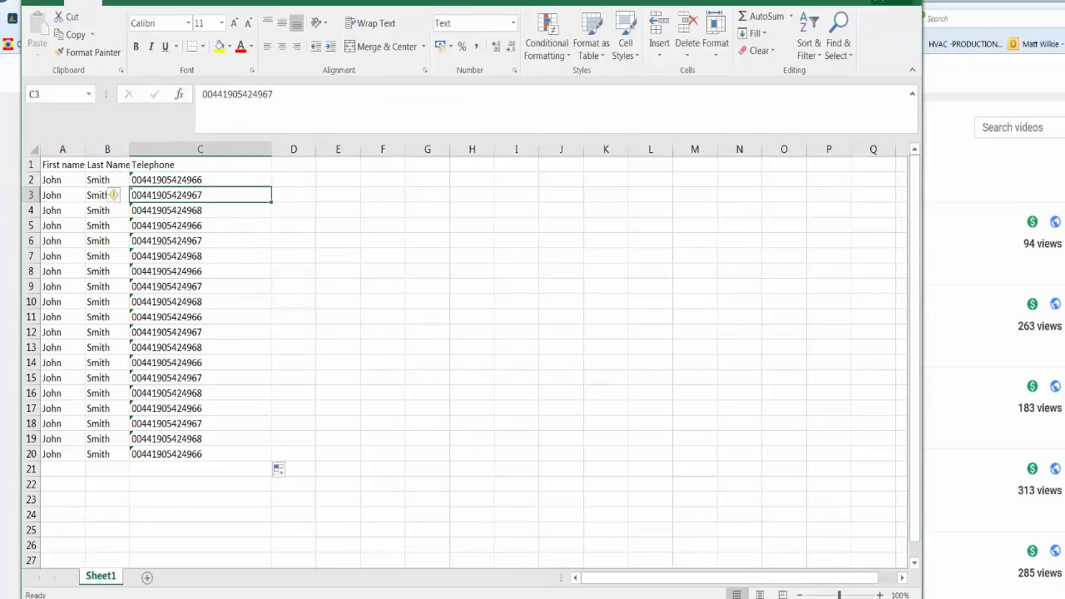
key(Down)
key(Down)
key(Down)
key(Down)
key(Down)
key(Up)
key(Up)
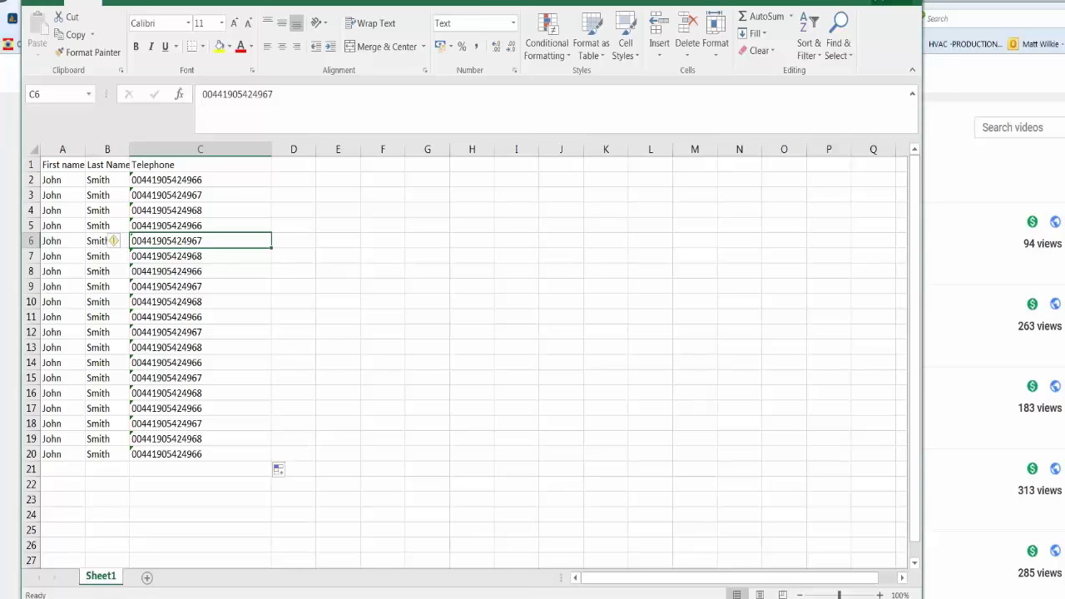
Step: Select the whole Telephone column C
drag(200, 469, 199, 164)
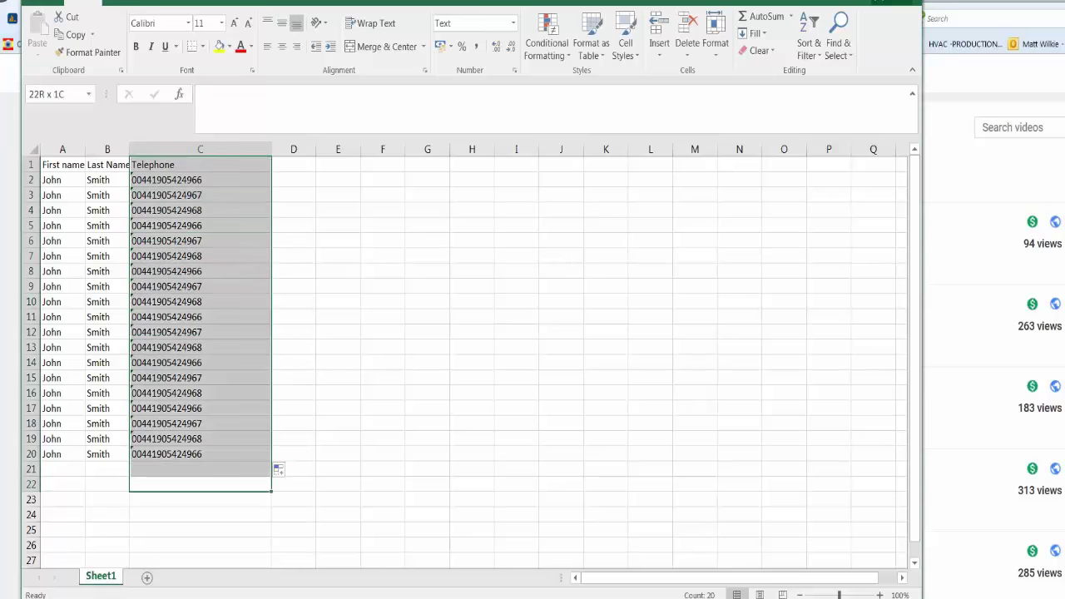
click(199, 149)
right_click(203, 149)
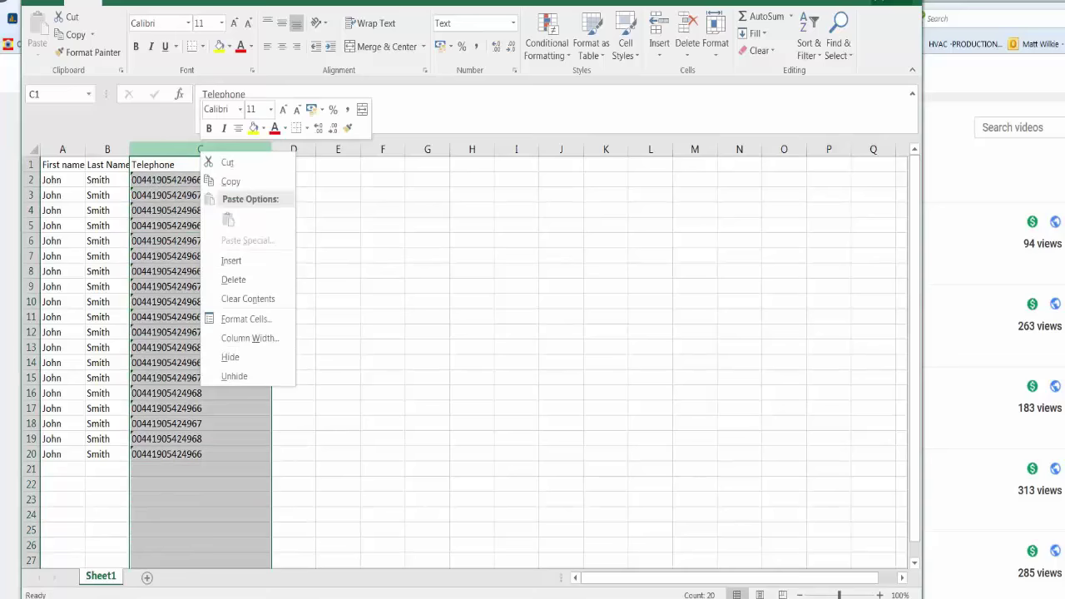
click(218, 218)
click(166, 194)
click(204, 149)
right_click(207, 150)
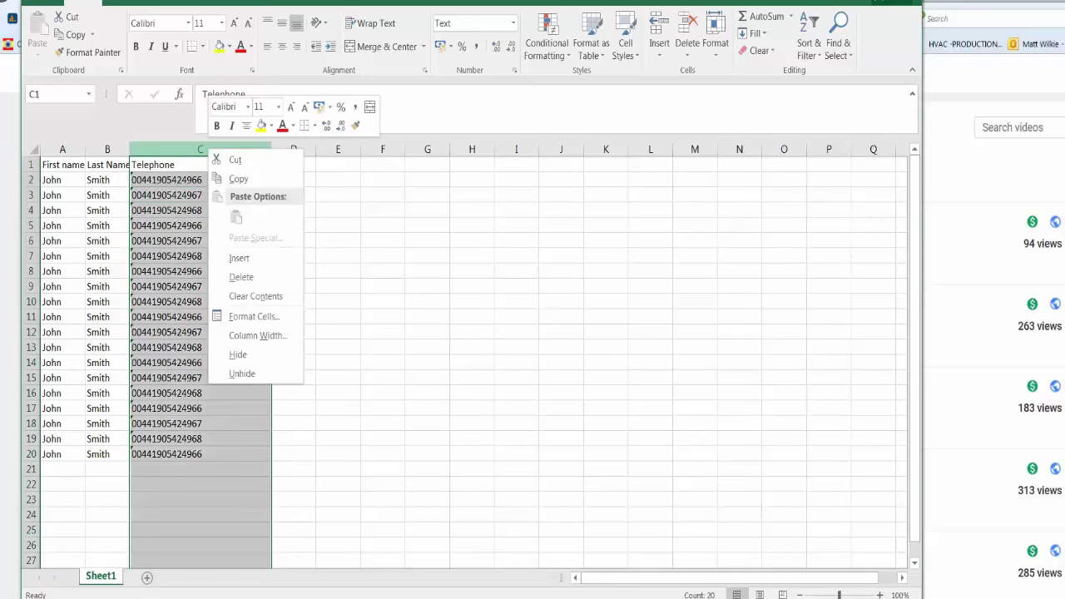
click(236, 216)
Step: Apply the Text number format to column C through Format Cells
right_click(185, 151)
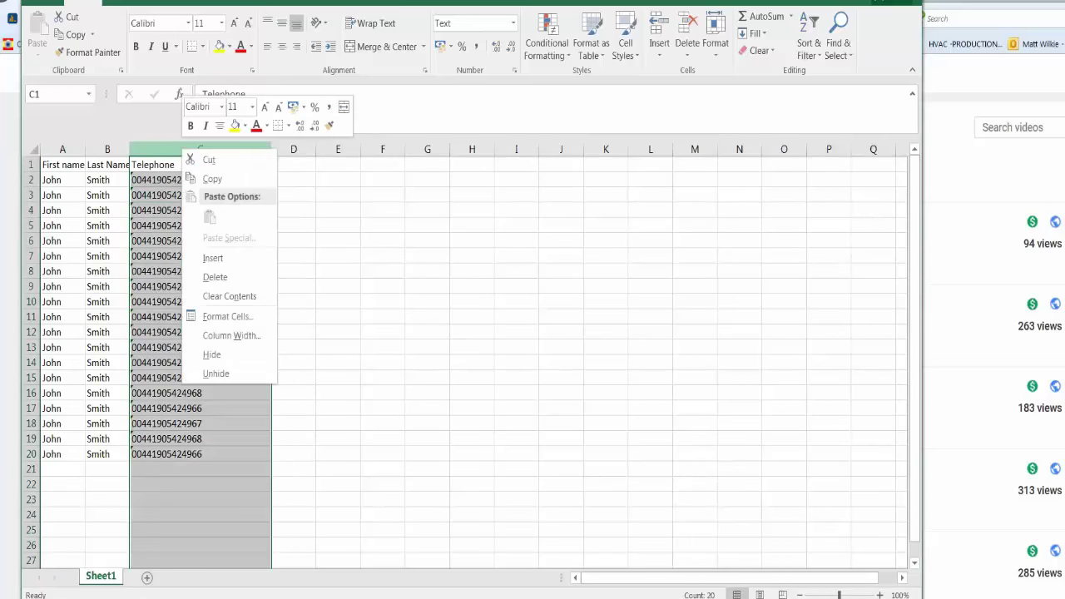
click(227, 316)
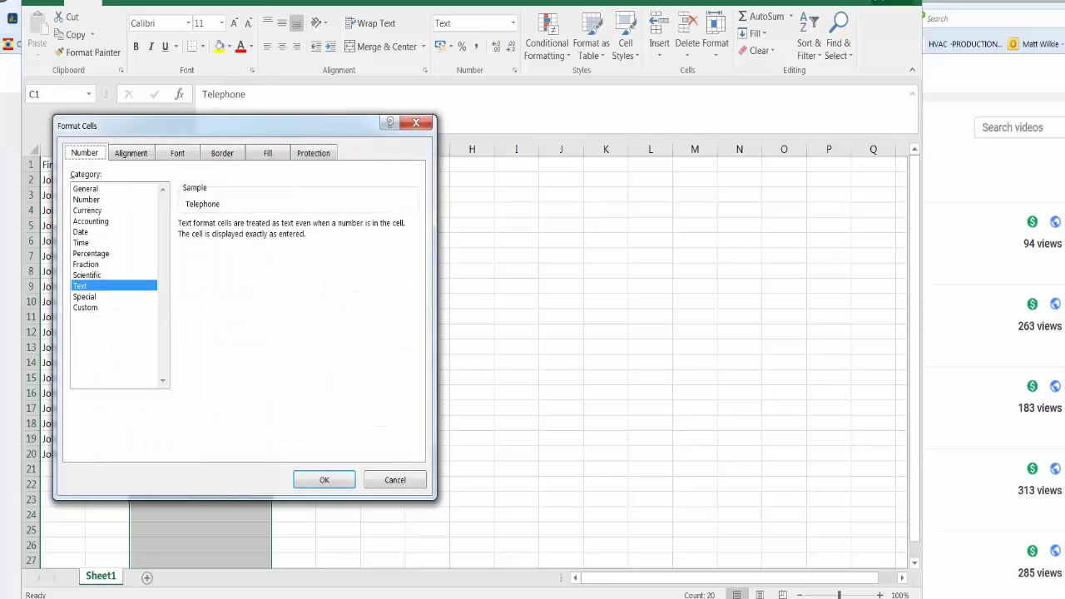
key(Return)
key(ctrl+v)
key(Up)
key(Up)
key(Up)
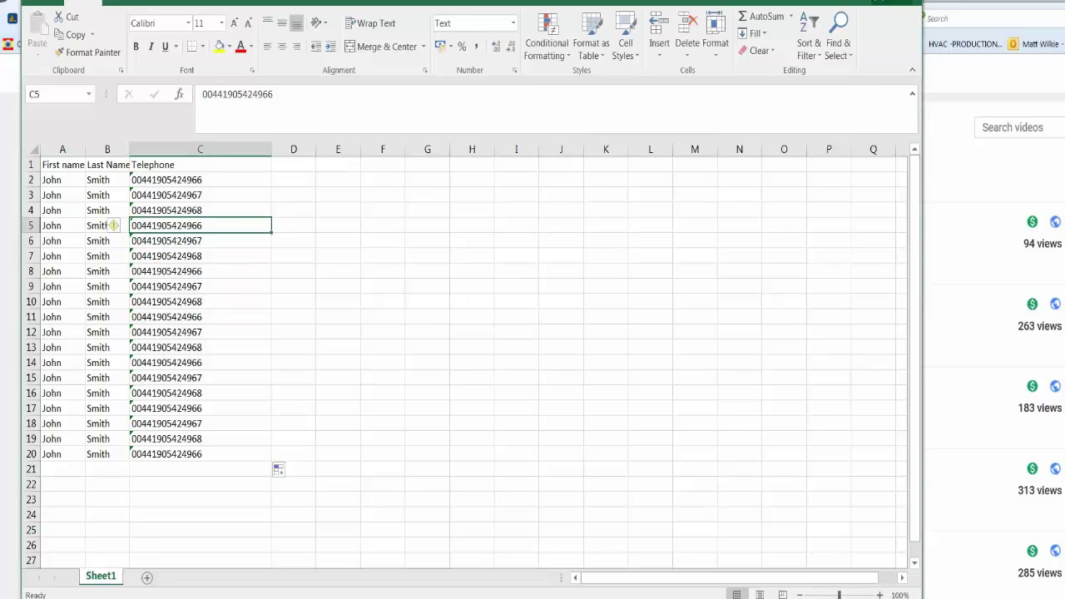
key(Down)
key(Down)
key(Right)
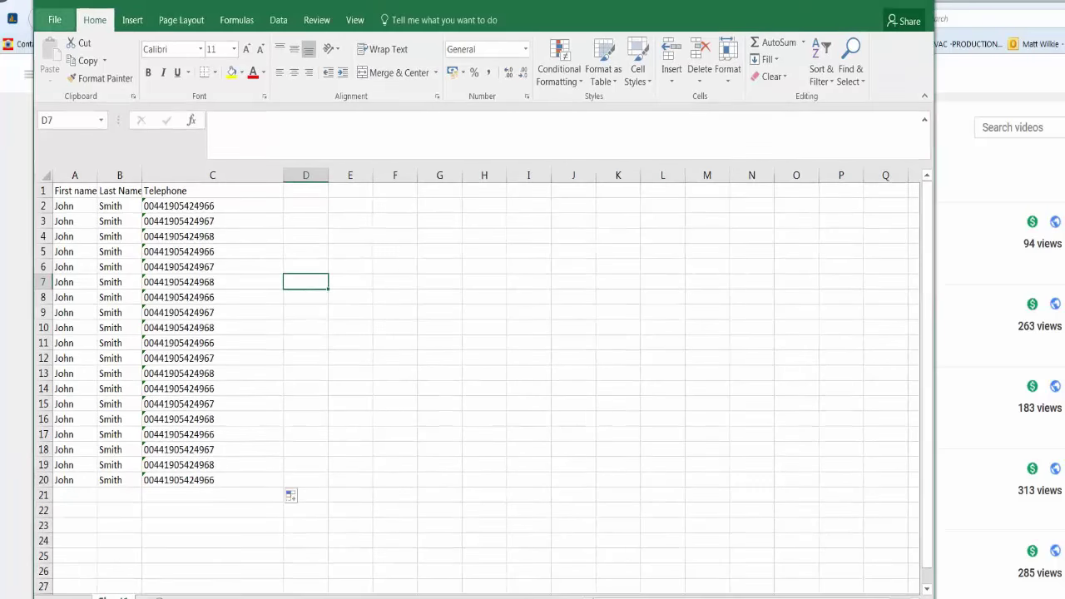
Step: Save the workbook as web page 'sample', replacing the existing file and keeping the web format
key(alt+f)
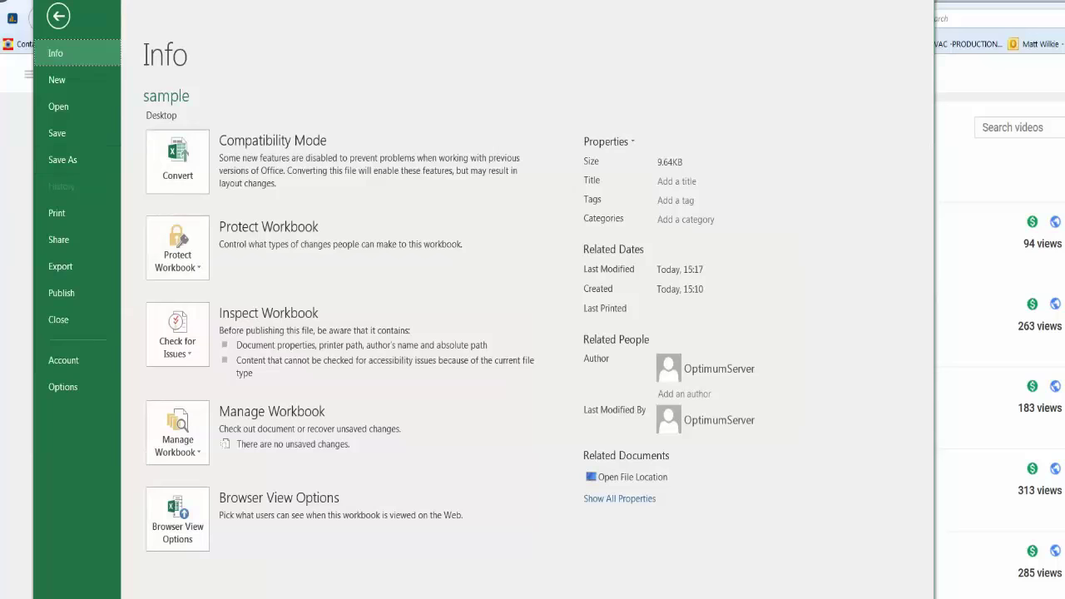
key(F12)
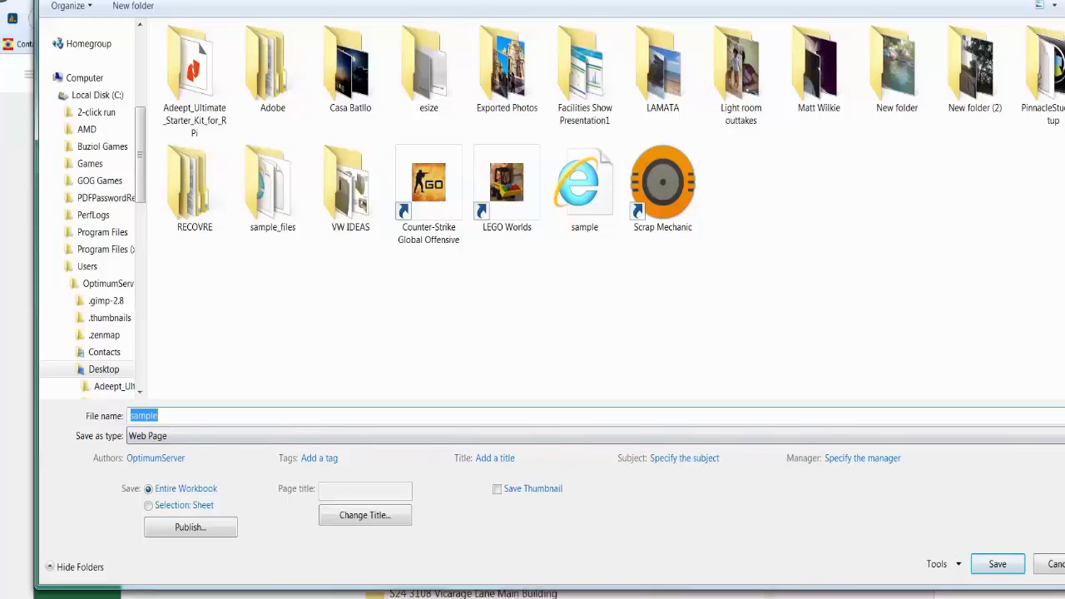
key(Return)
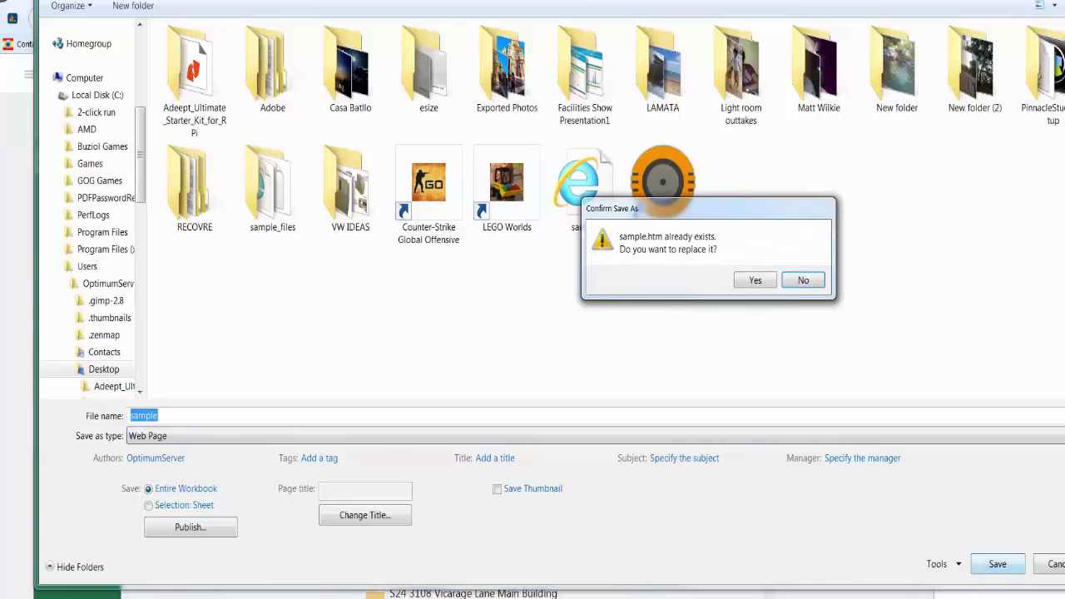
key(y)
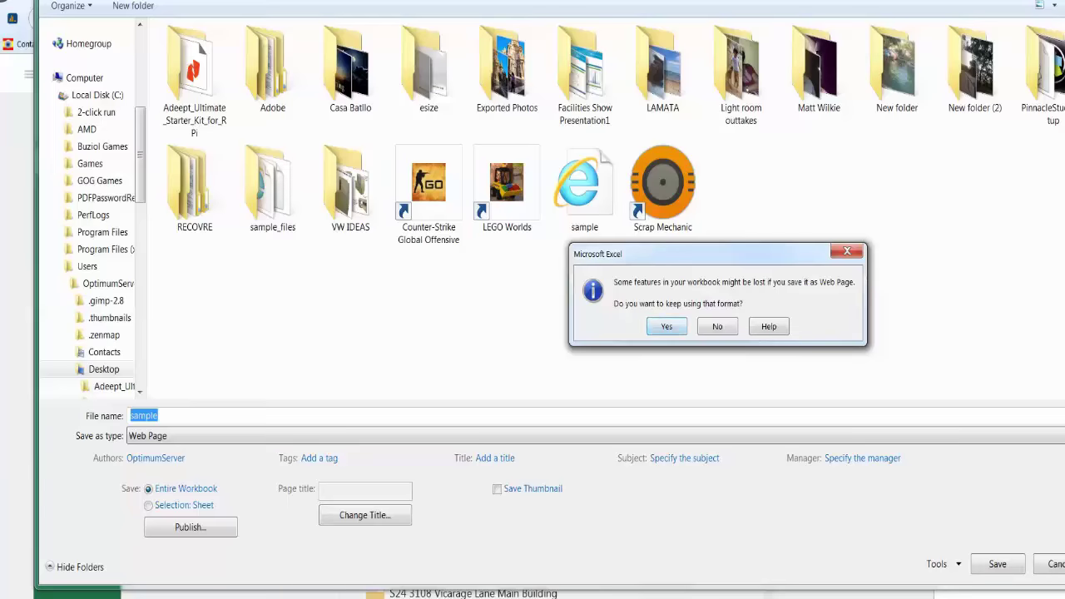
key(Return)
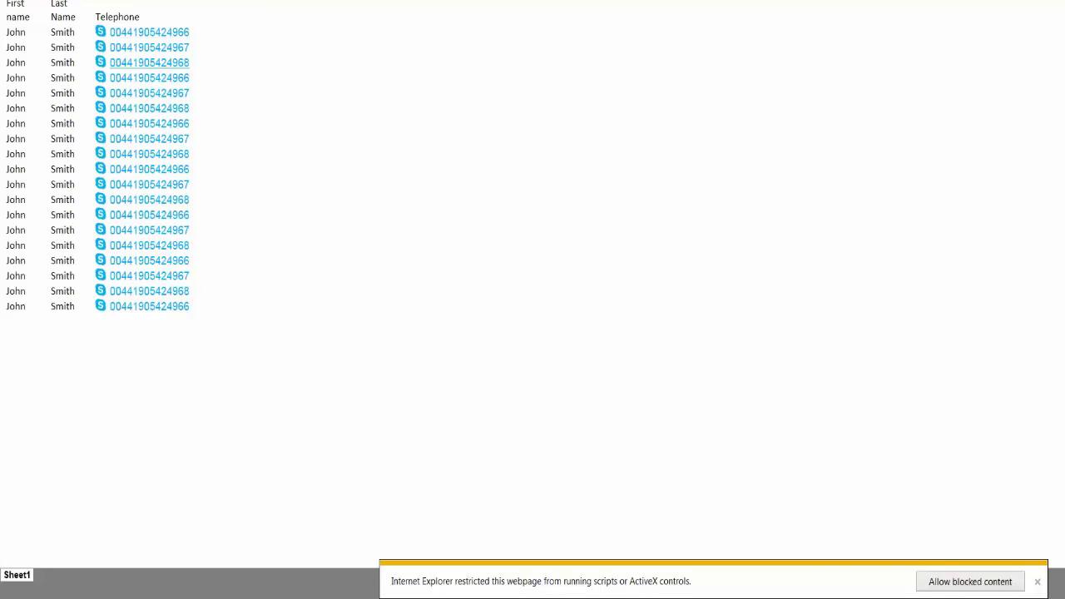
Step: Click the first phone number link in sample.htm to call it with Skype, then dismiss the context menu
double_click(149, 31)
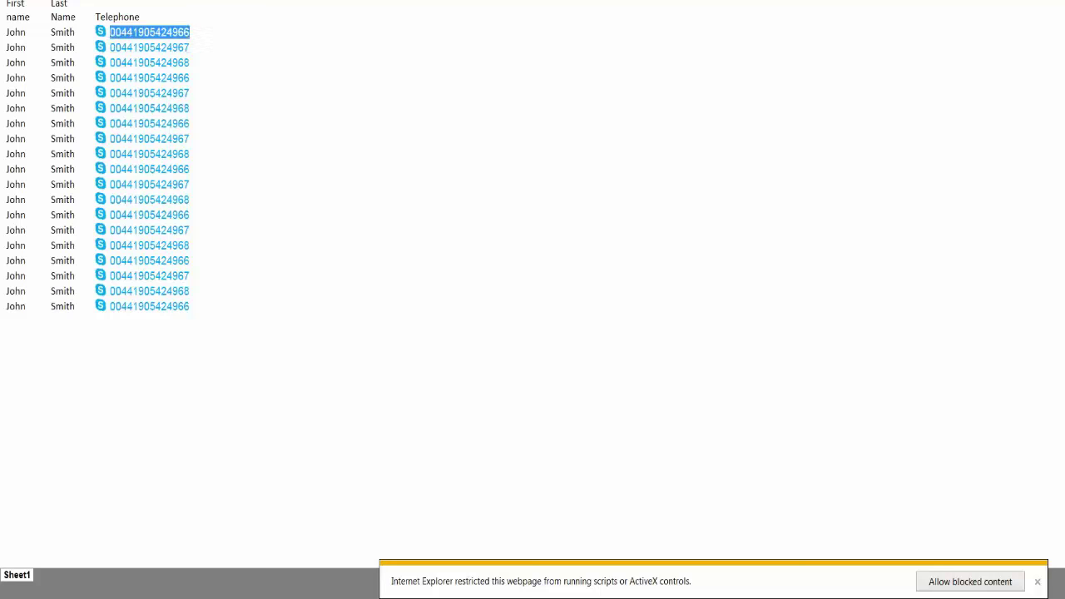
click(149, 32)
right_click(157, 31)
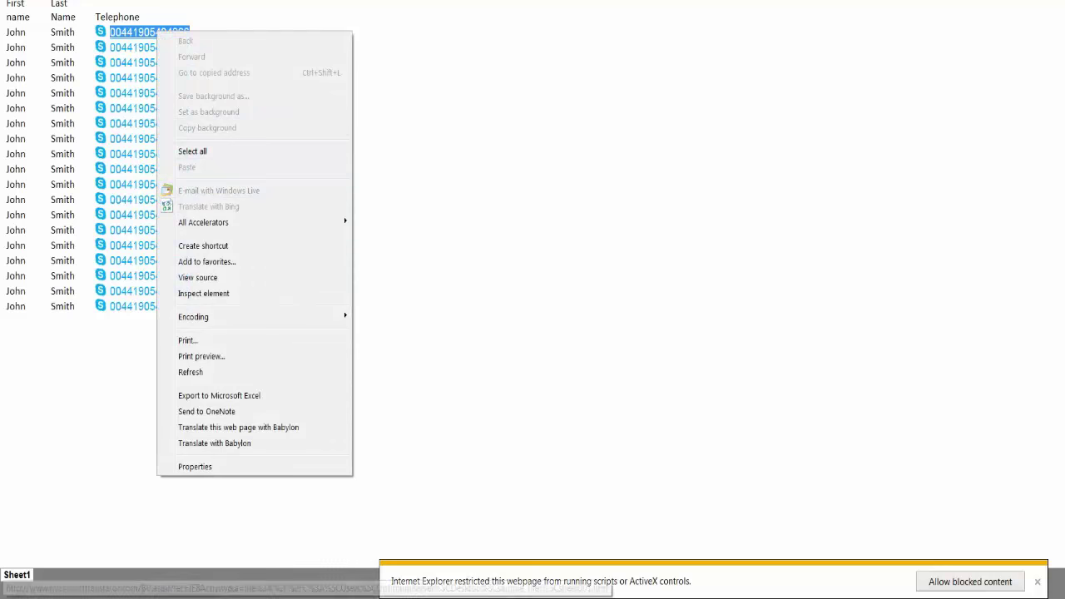
key(Escape)
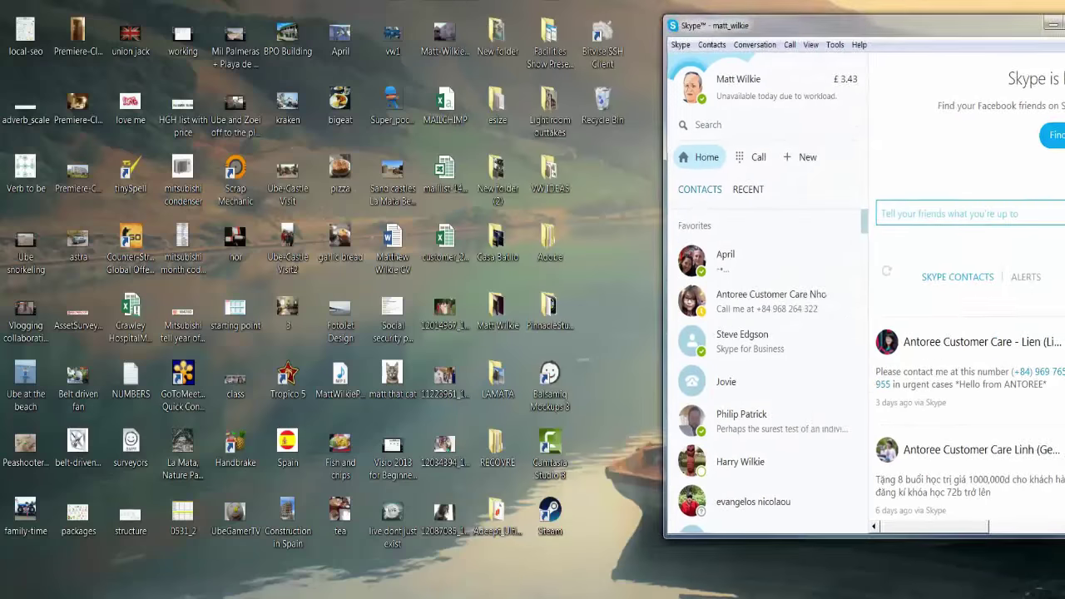
Step: Open the desktop sample page in Firefox
drag(748, 25, 308, 28)
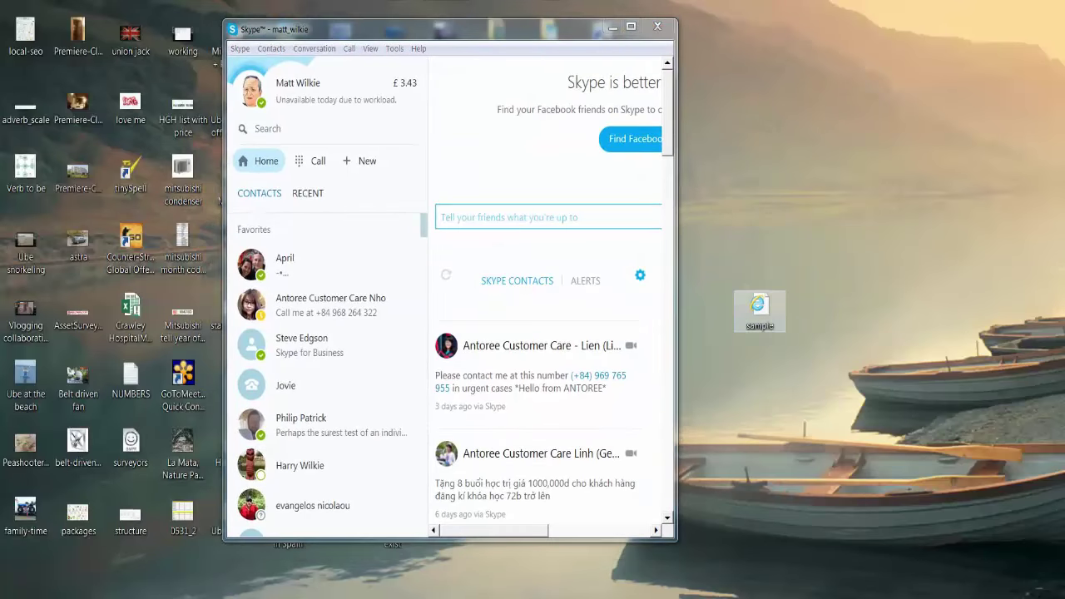
right_click(766, 312)
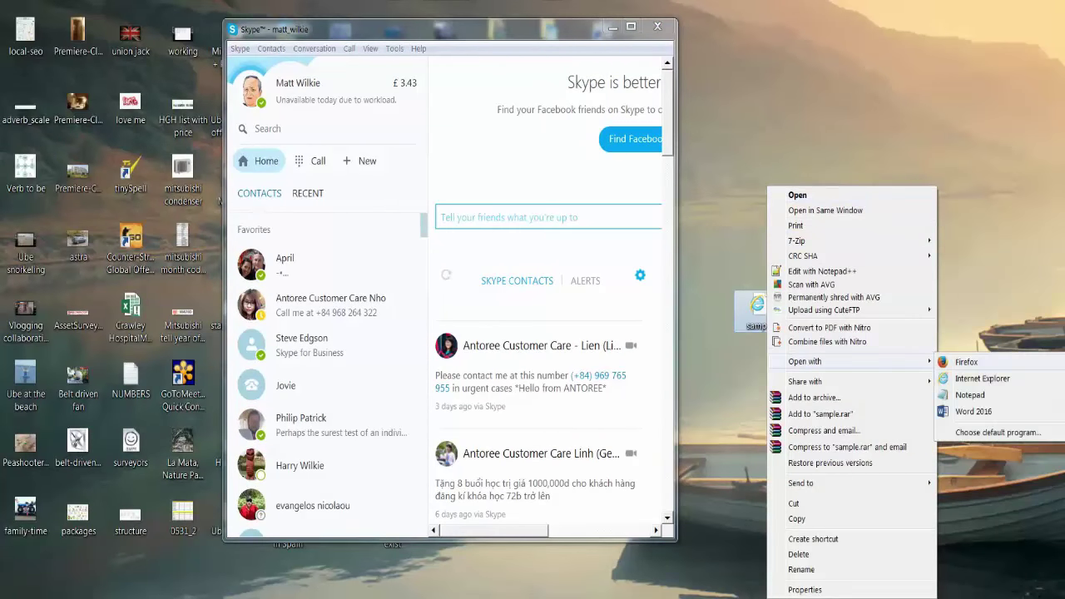
click(964, 362)
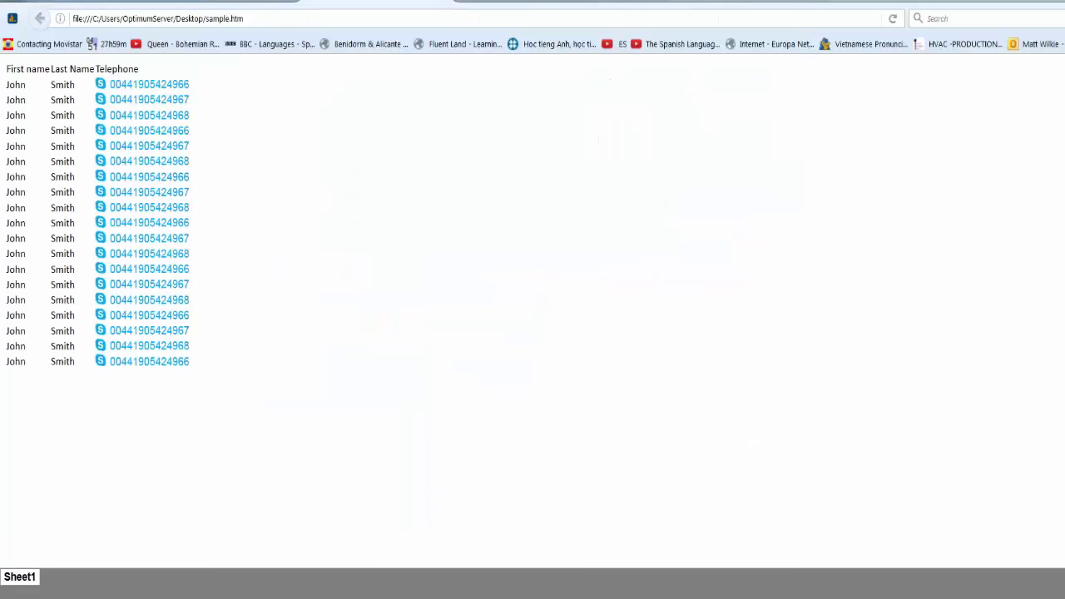
Step: Call the first phone number through Skype, remembering Skype as the link handler
click(149, 84)
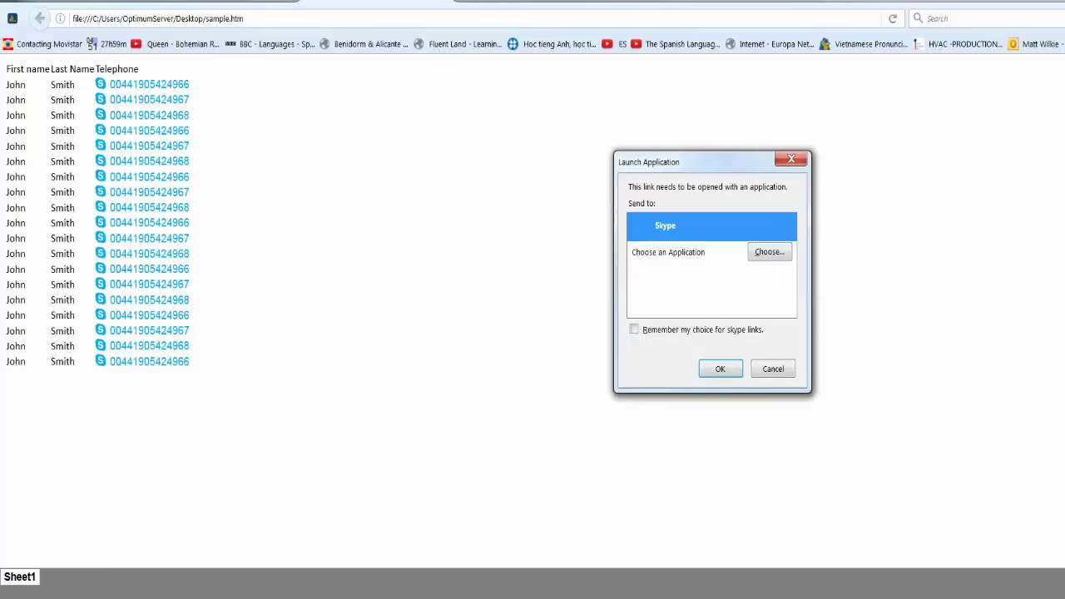
key(alt+r)
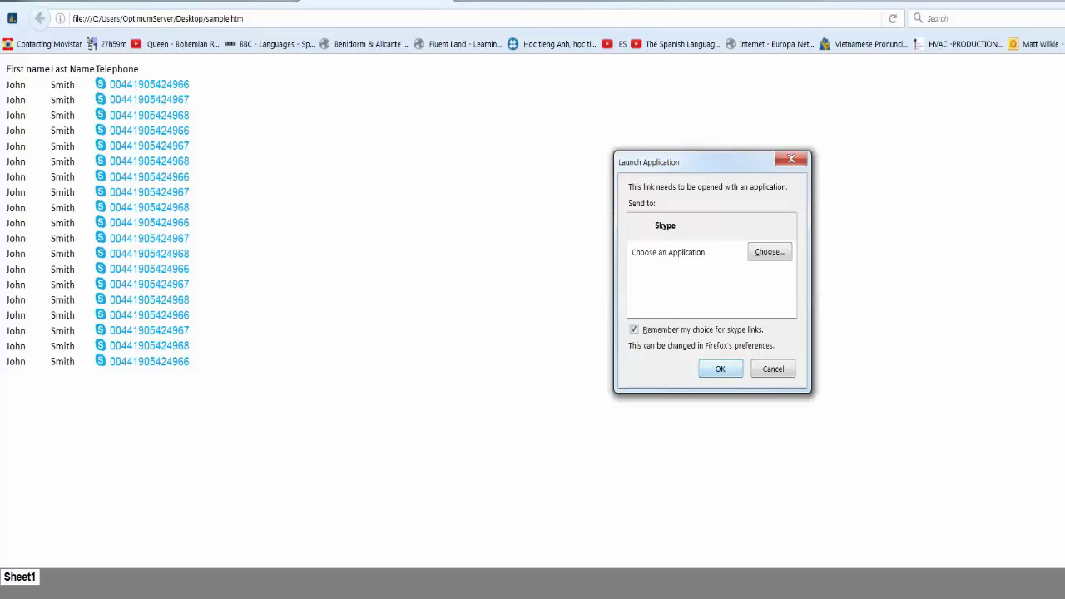
key(Return)
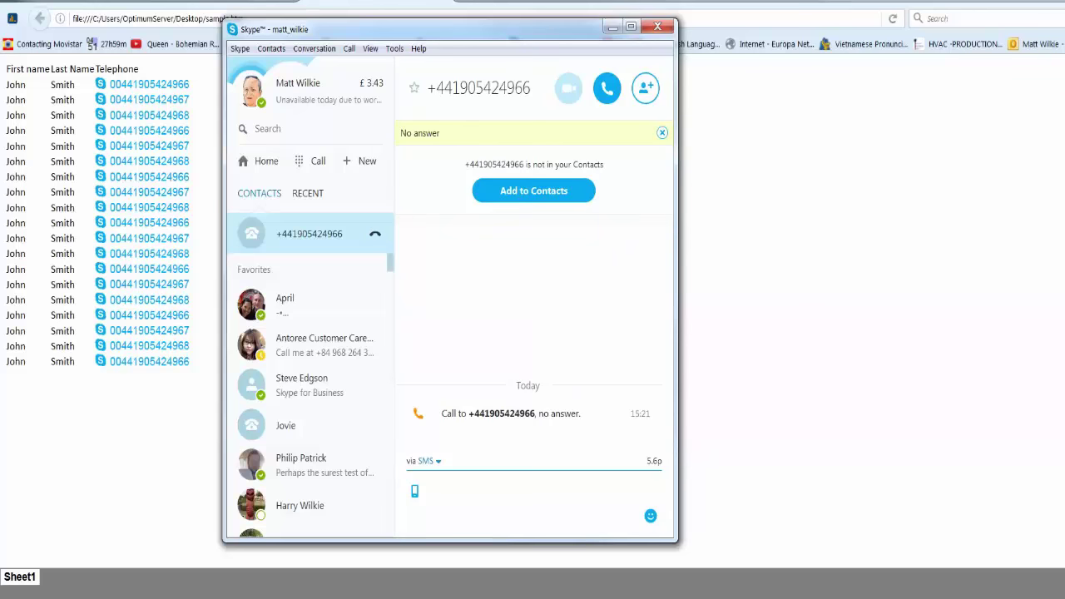
Step: Close the Skype call window and show the first number's Skype call options in Firefox
click(613, 27)
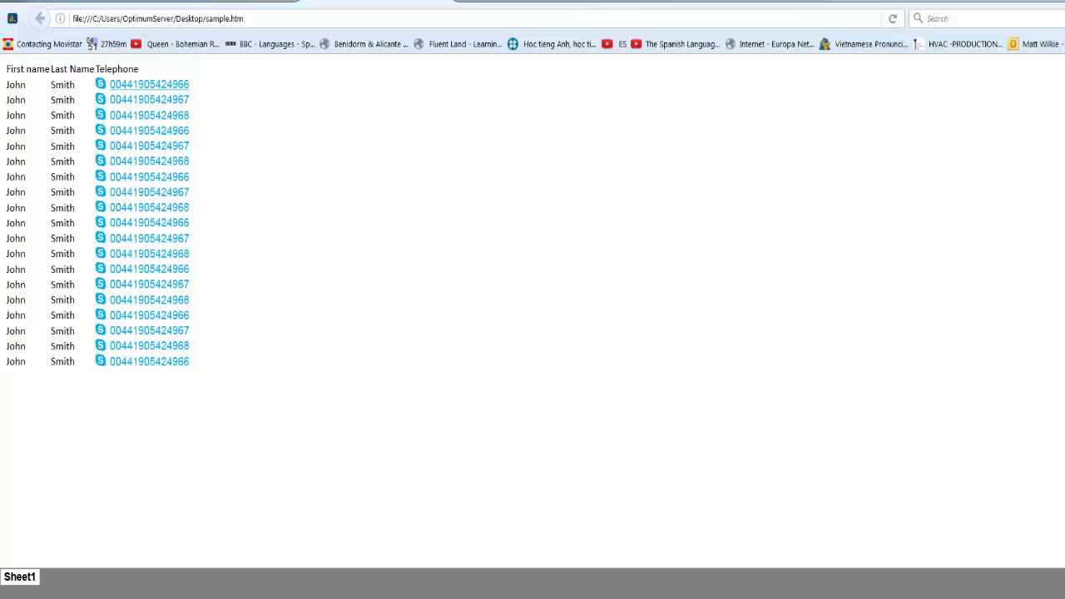
click(149, 84)
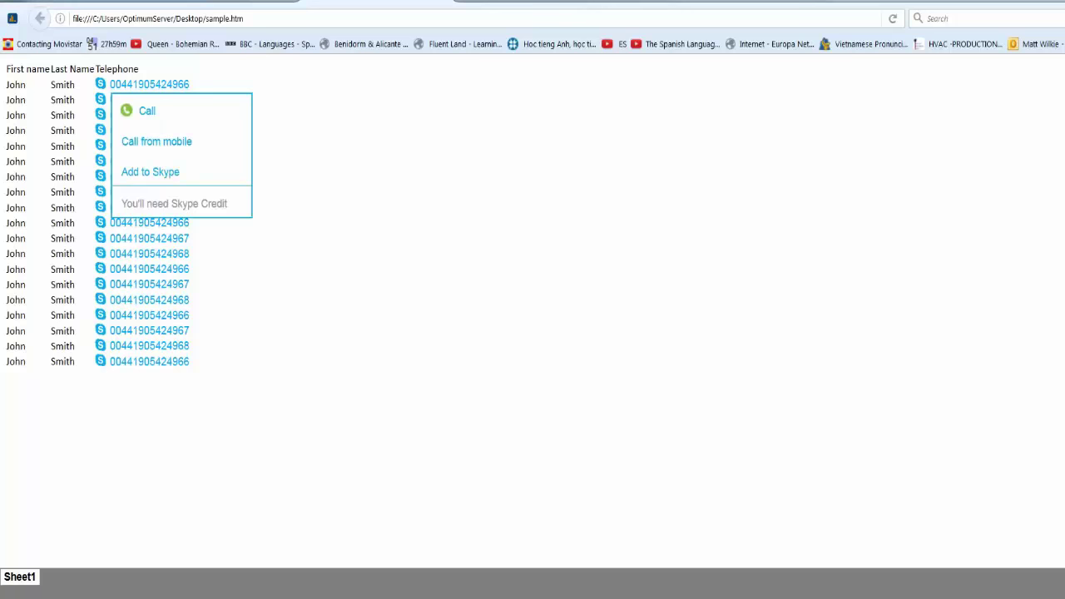